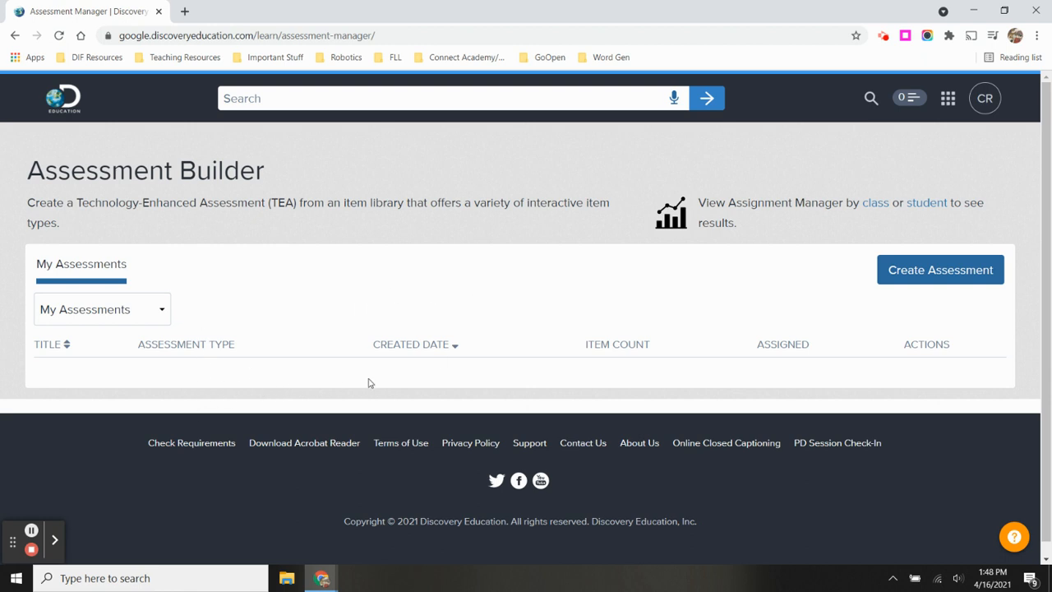
Step: Create a standards-based assessment titled "Fossils" that displays its assessment items in random order
{"action": "left_click", "coordinate": [941, 278]}
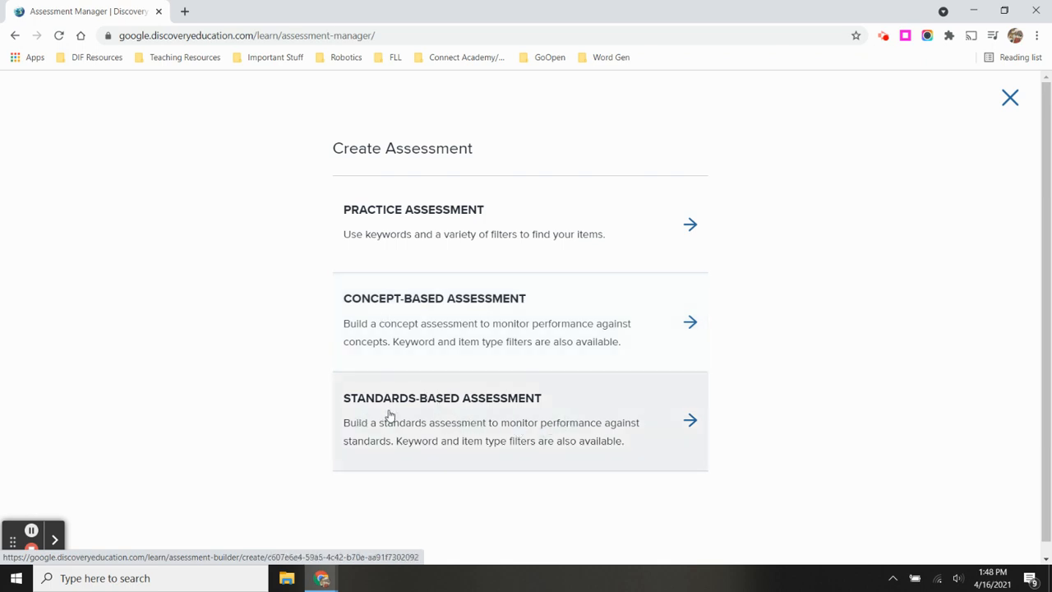
{"action": "left_click", "coordinate": [631, 424]}
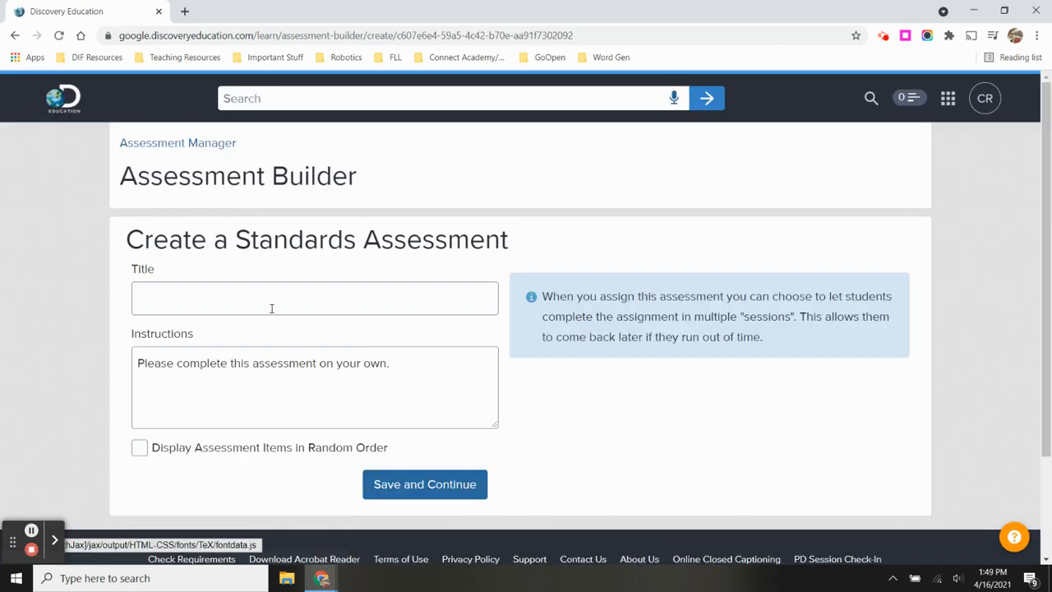
{"action": "left_click", "coordinate": [205, 302]}
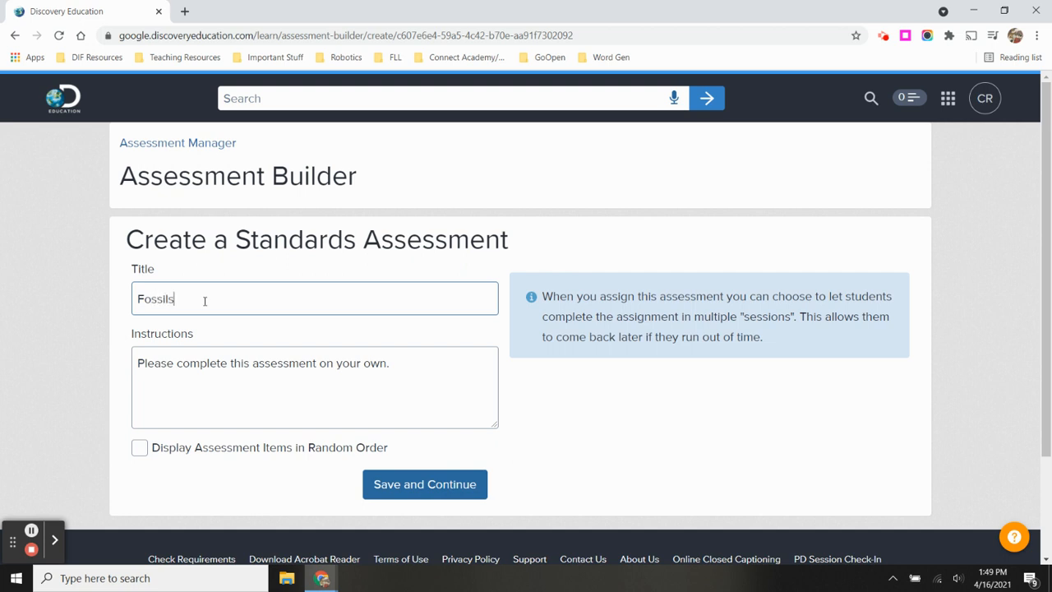
{"action": "type", "text": "Fossils"}
{"action": "left_click", "coordinate": [140, 447]}
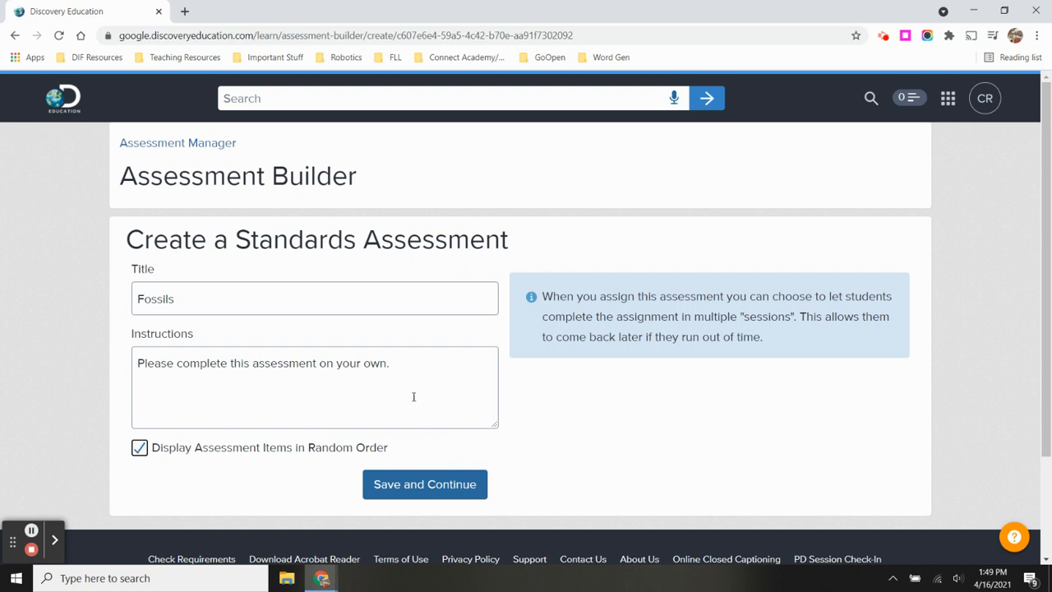
Step: Save the new assessment's details and add it to the Fossils folder in My Content
{"action": "left_click", "coordinate": [448, 491]}
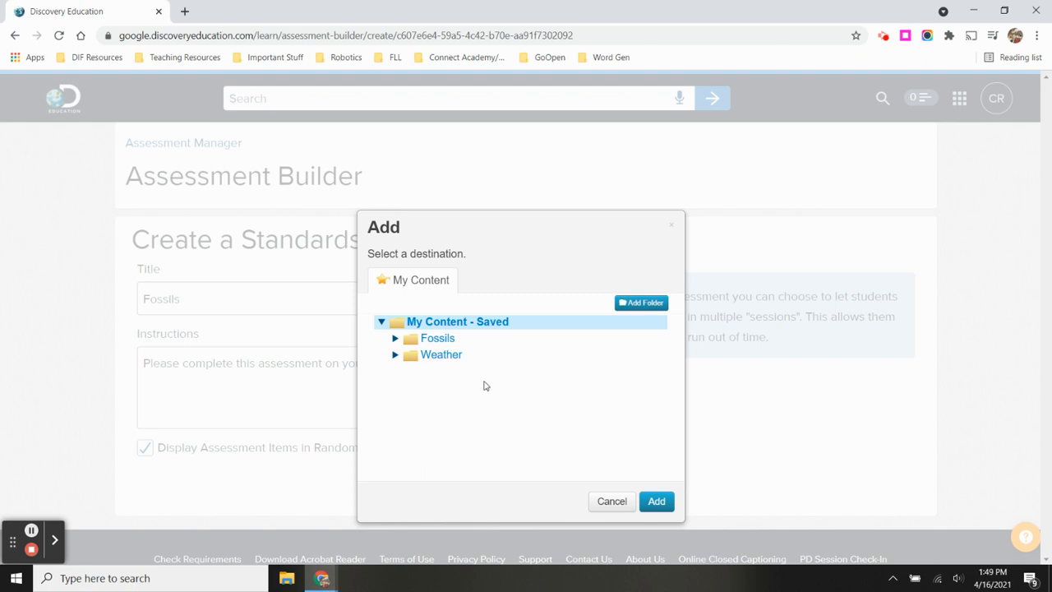
{"action": "left_click", "coordinate": [456, 341]}
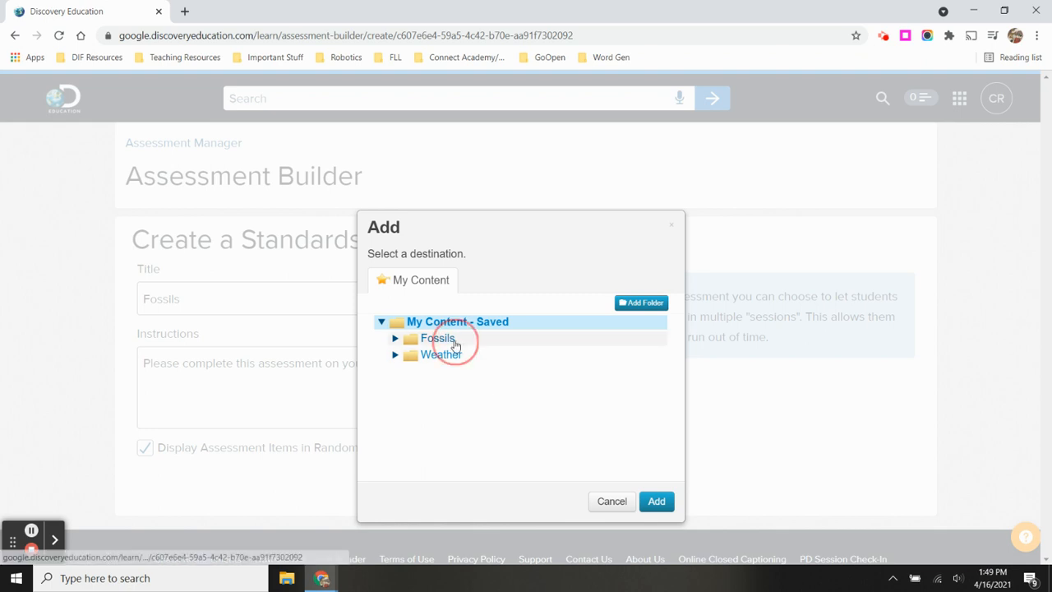
{"action": "left_click", "coordinate": [661, 502]}
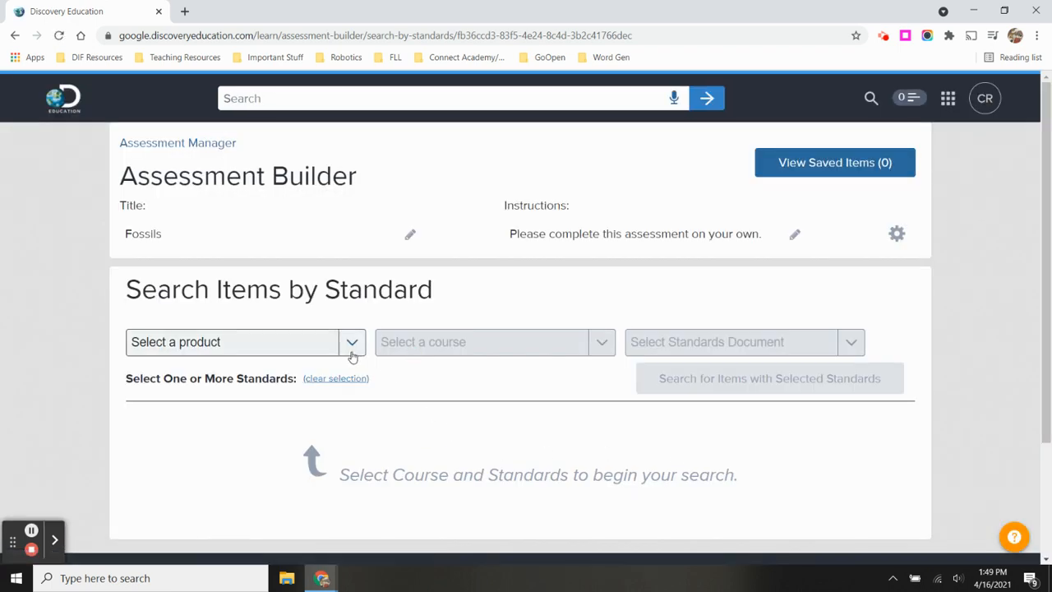
Step: Set the item search to the Science Techbook product and the Grade 4 - North Carolina (NEW) course
{"action": "left_click", "coordinate": [347, 345]}
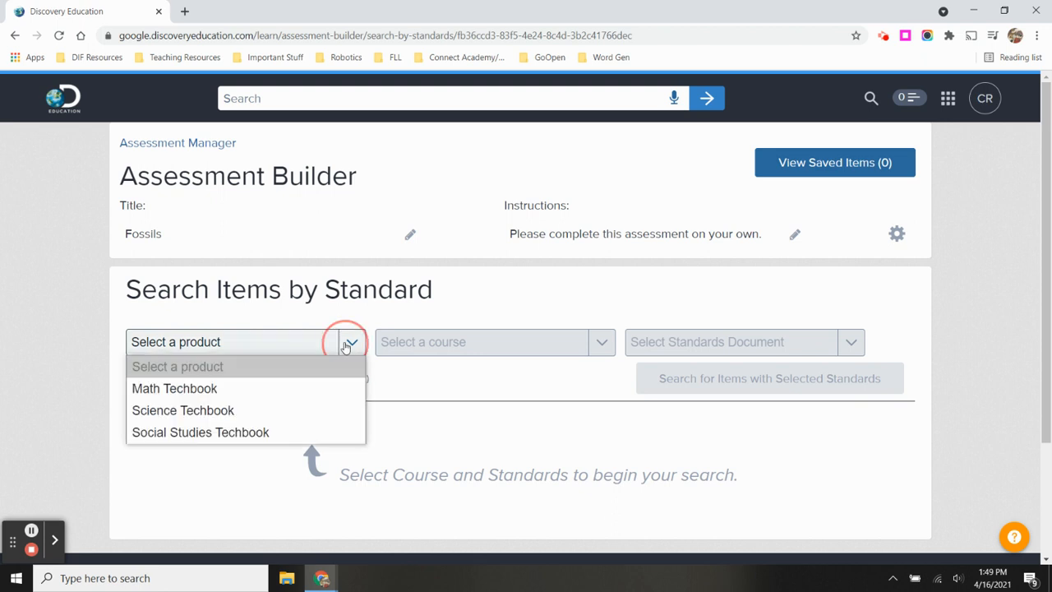
{"action": "left_click", "coordinate": [208, 413]}
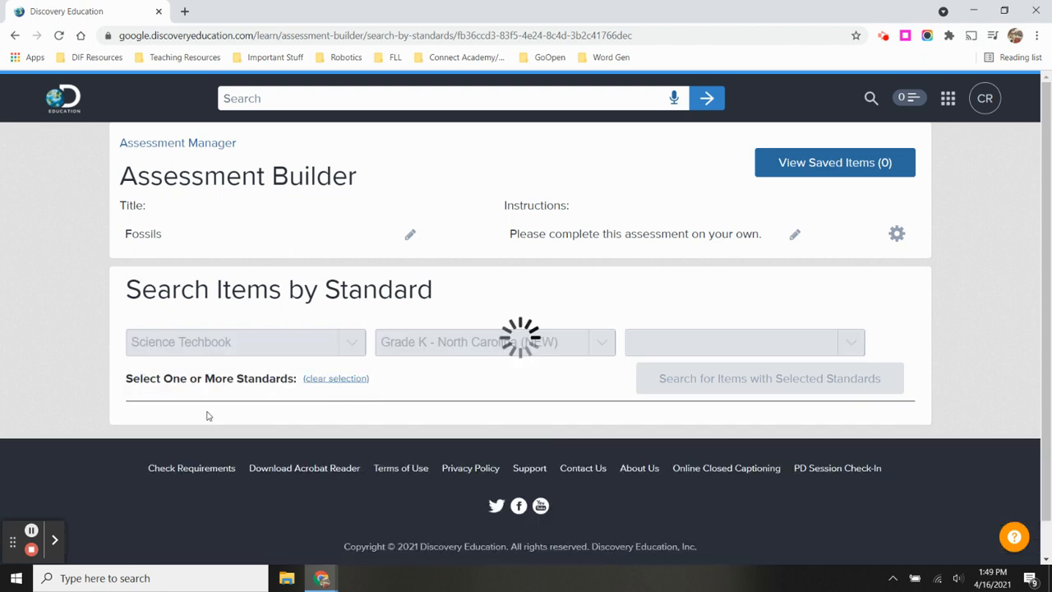
{"action": "left_click", "coordinate": [543, 346]}
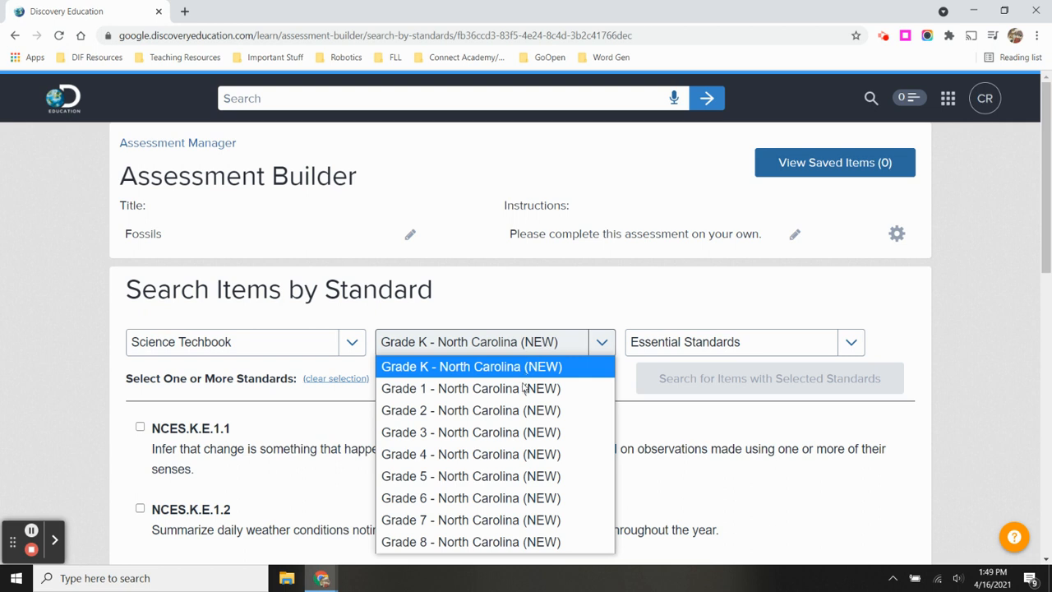
{"action": "left_click", "coordinate": [477, 457]}
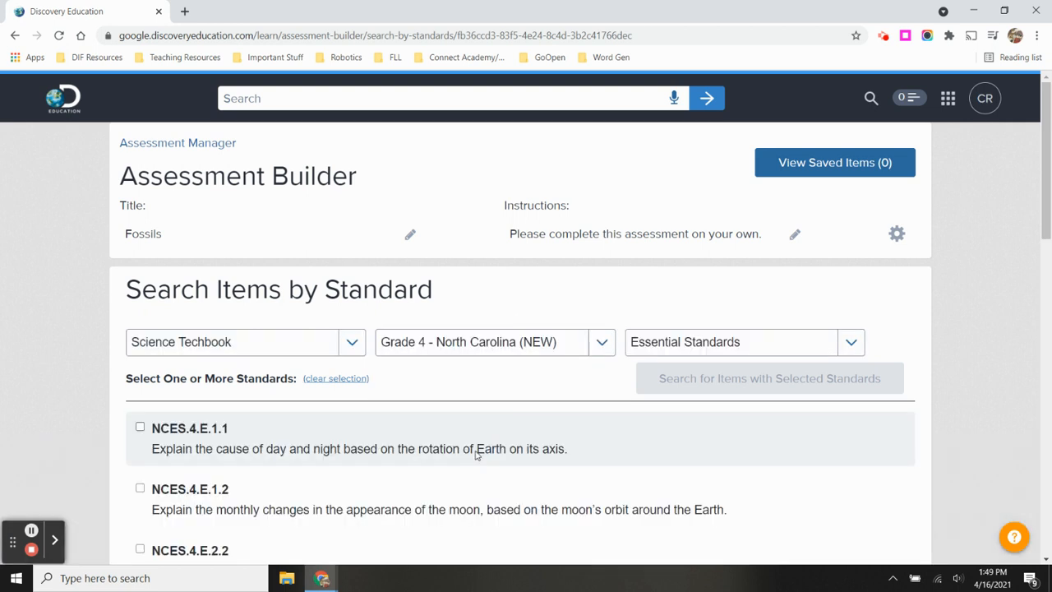
Step: Select standard NCES.4.E.2.2 about inferring early environments from fossils, and search for its items
{"action": "scroll", "coordinate": [475, 454], "scroll_direction": "down", "scroll_amount": 3}
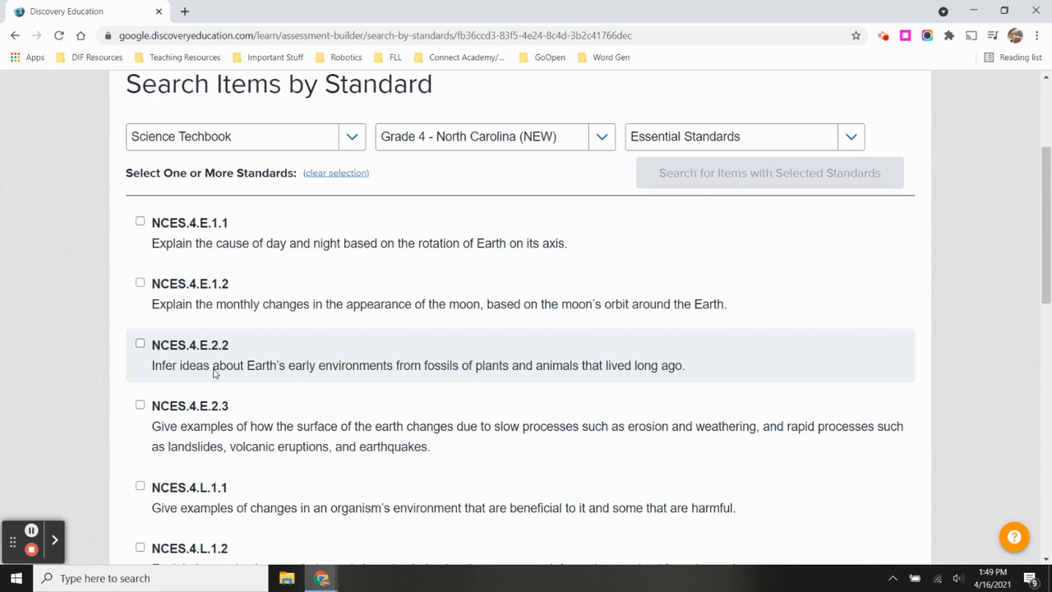
{"action": "left_click", "coordinate": [141, 344]}
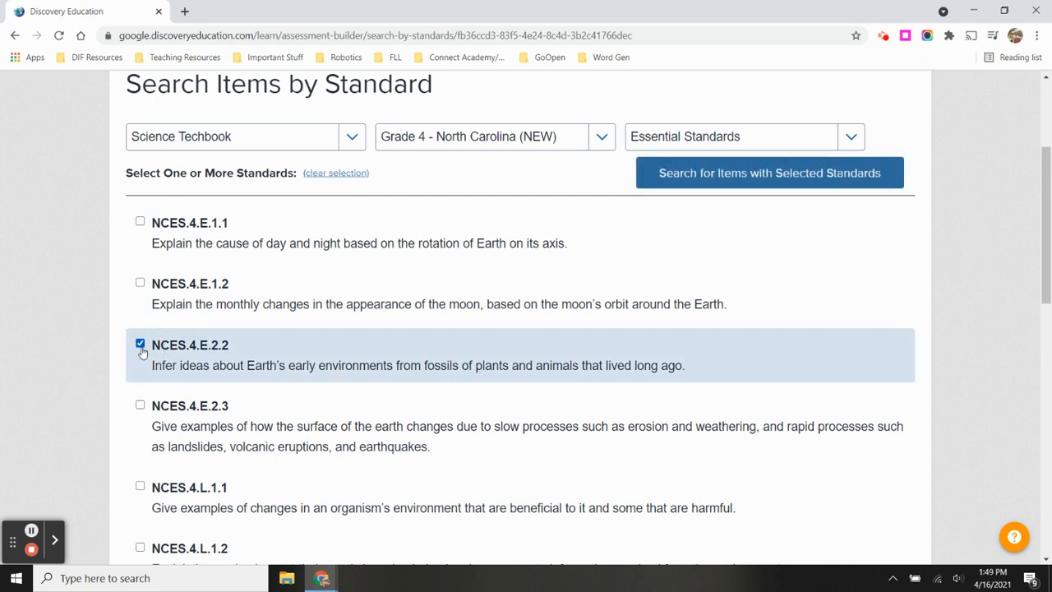
{"action": "left_click", "coordinate": [758, 186]}
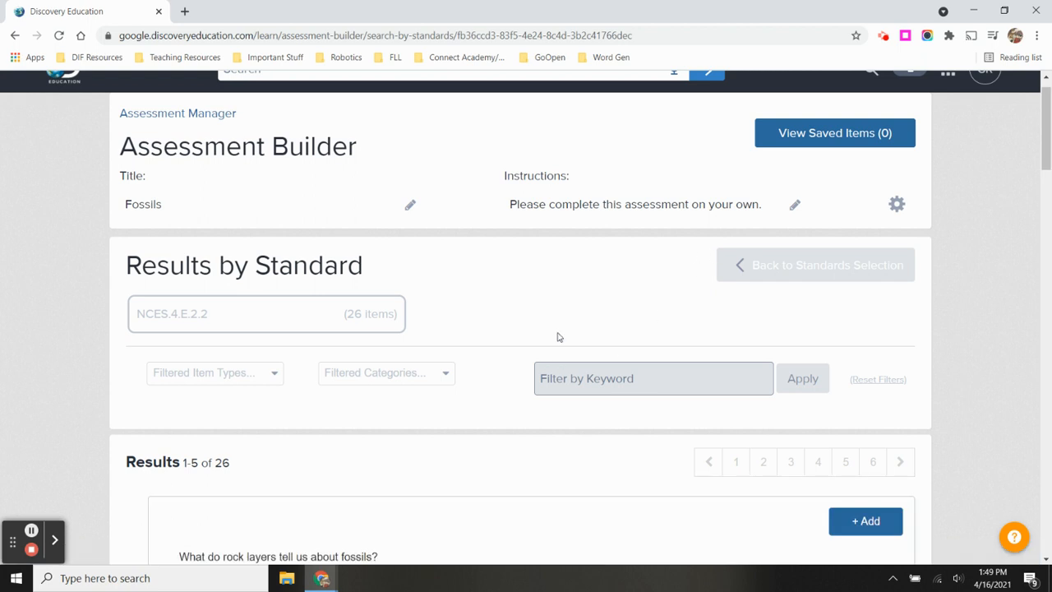
Step: Add the questions on what rock layers tell us about fossils and on ocean creature fossils in mountain rock
{"action": "scroll", "coordinate": [345, 376], "scroll_direction": "down", "scroll_amount": 3}
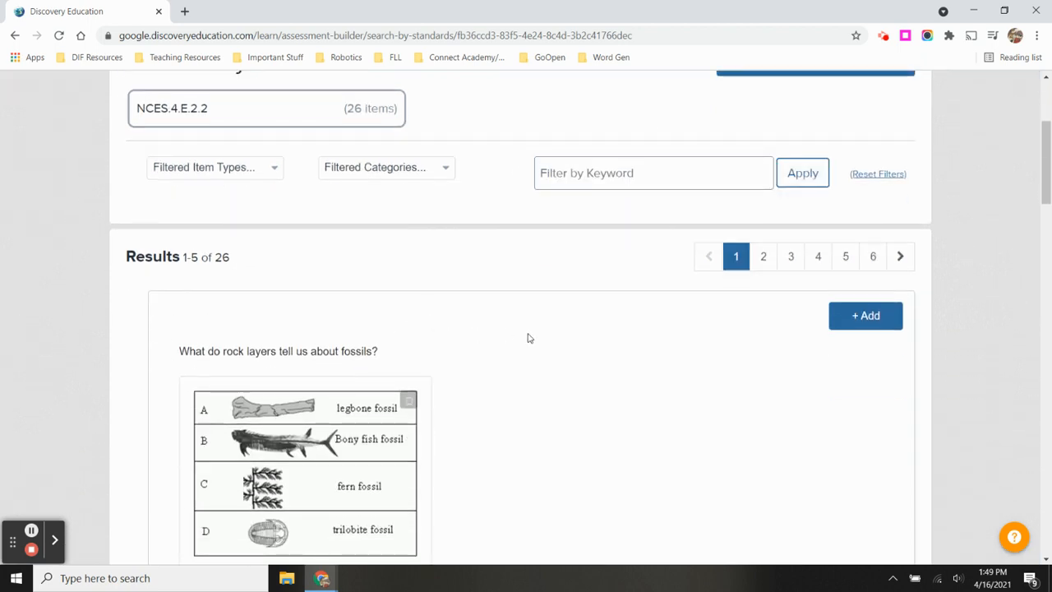
{"action": "scroll", "coordinate": [537, 331], "scroll_direction": "down", "scroll_amount": 2}
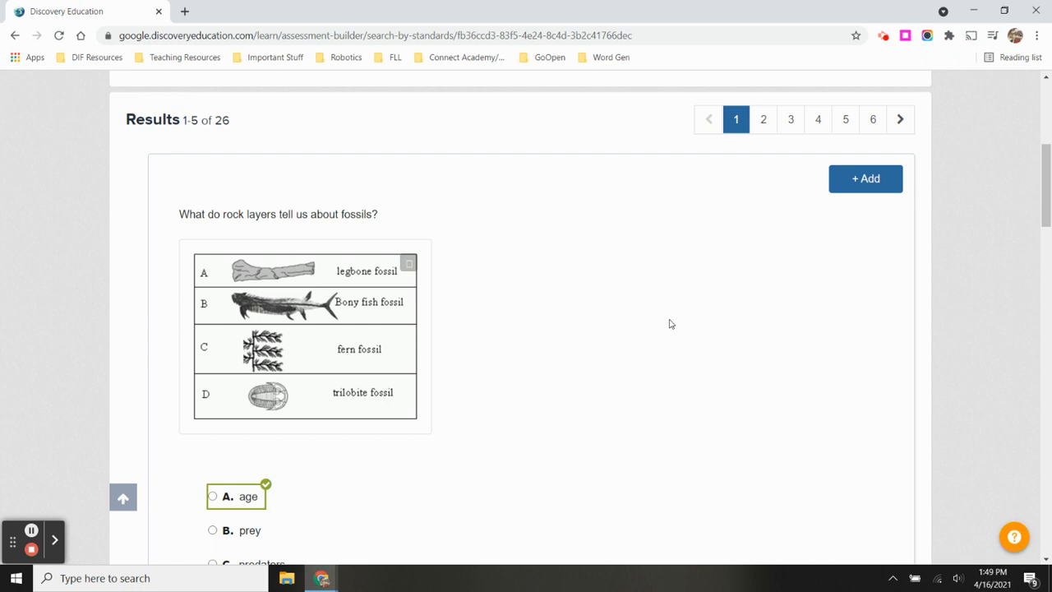
{"action": "left_click", "coordinate": [864, 182]}
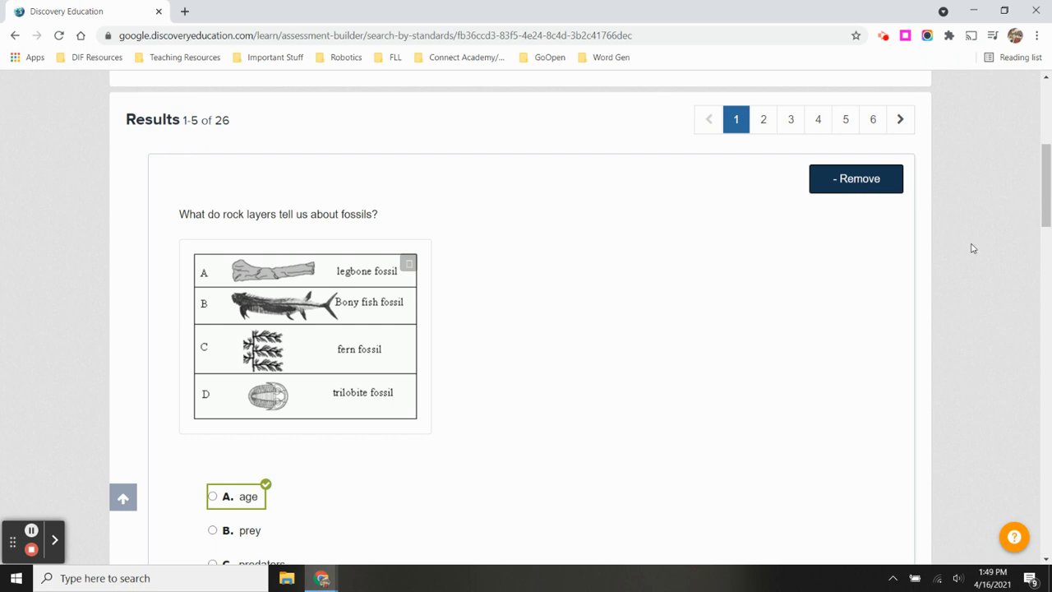
{"action": "scroll", "coordinate": [784, 298], "scroll_direction": "down", "scroll_amount": 5}
{"action": "scroll", "coordinate": [296, 251], "scroll_direction": "up", "scroll_amount": 2}
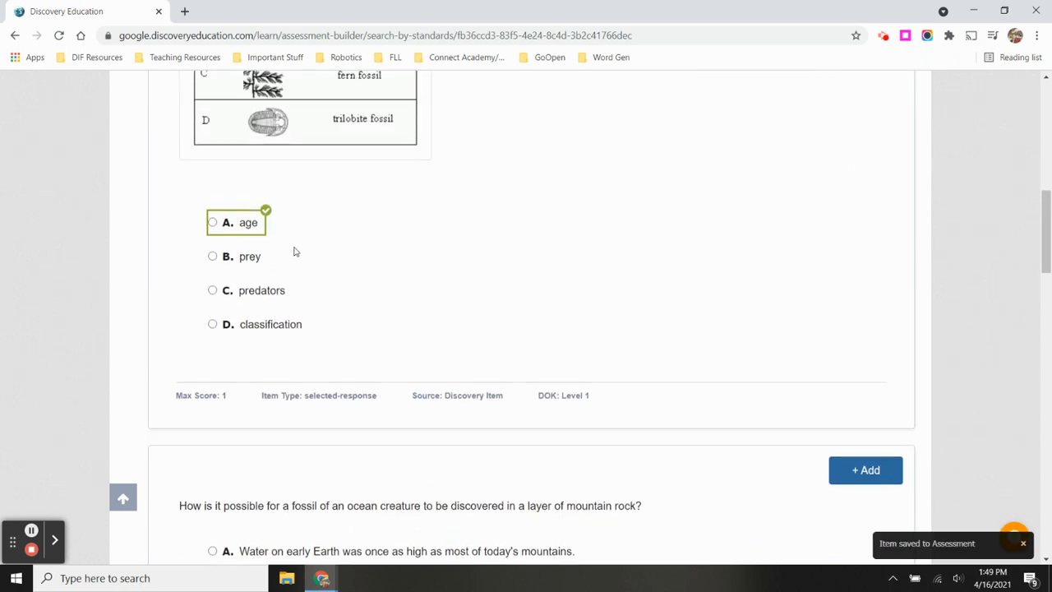
{"action": "scroll", "coordinate": [542, 288], "scroll_direction": "down", "scroll_amount": 4}
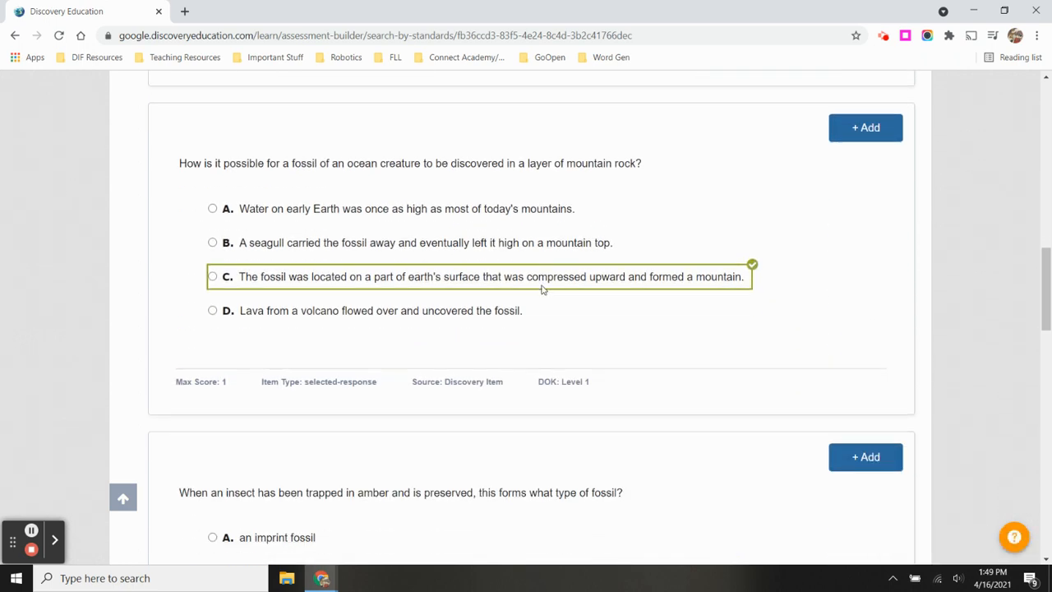
{"action": "left_click", "coordinate": [863, 141]}
Step: Add the questions on the insect trapped in amber and on the pictures of rock layers with fossils
{"action": "scroll", "coordinate": [756, 277], "scroll_direction": "down", "scroll_amount": 3}
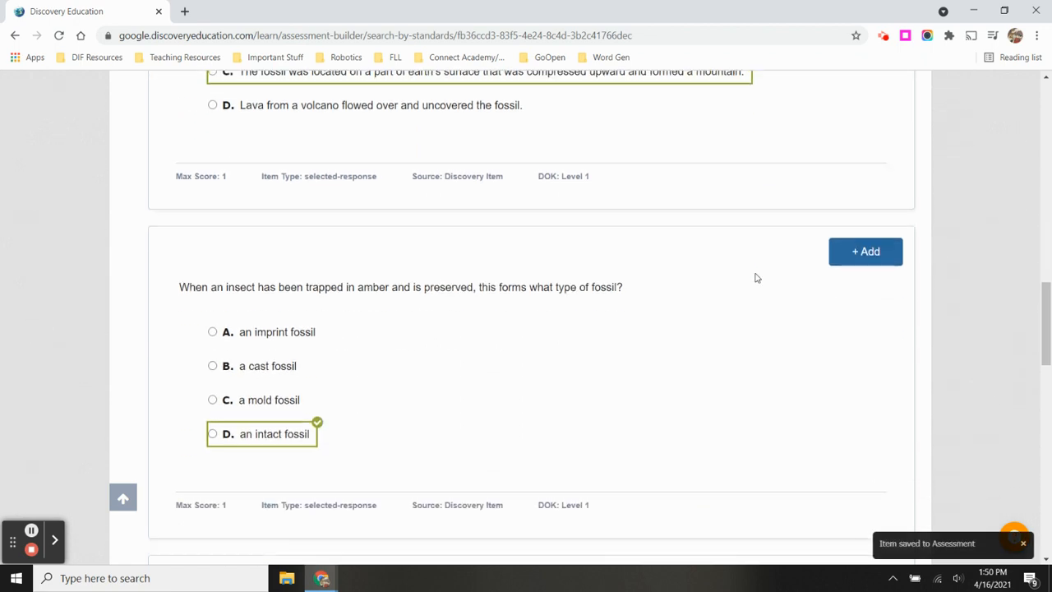
{"action": "left_click", "coordinate": [843, 192]}
{"action": "scroll", "coordinate": [742, 287], "scroll_direction": "down", "scroll_amount": 3}
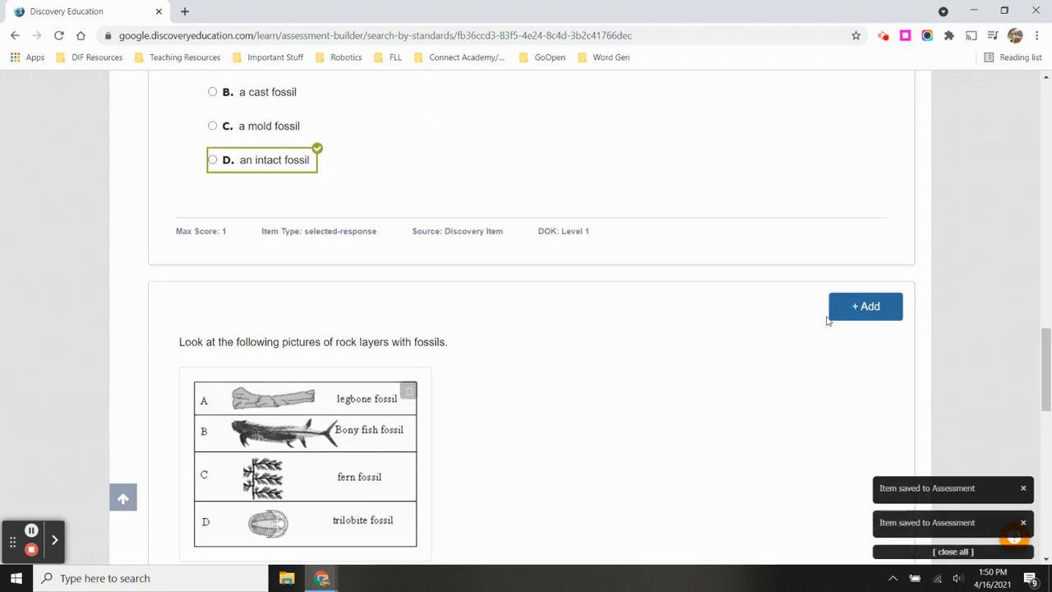
{"action": "left_click", "coordinate": [853, 310]}
Step: Add the question asking what the remains, imprints, or traces of prehistoric organisms are called
{"action": "scroll", "coordinate": [763, 342], "scroll_direction": "down", "scroll_amount": 6}
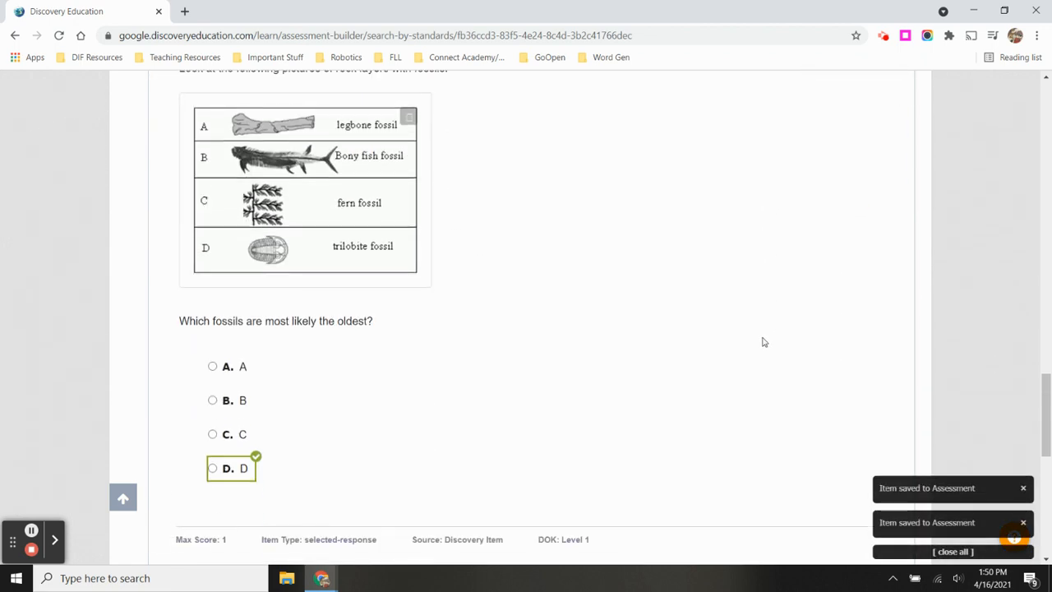
{"action": "scroll", "coordinate": [762, 340], "scroll_direction": "down", "scroll_amount": 3}
{"action": "scroll", "coordinate": [763, 340], "scroll_direction": "up", "scroll_amount": 3}
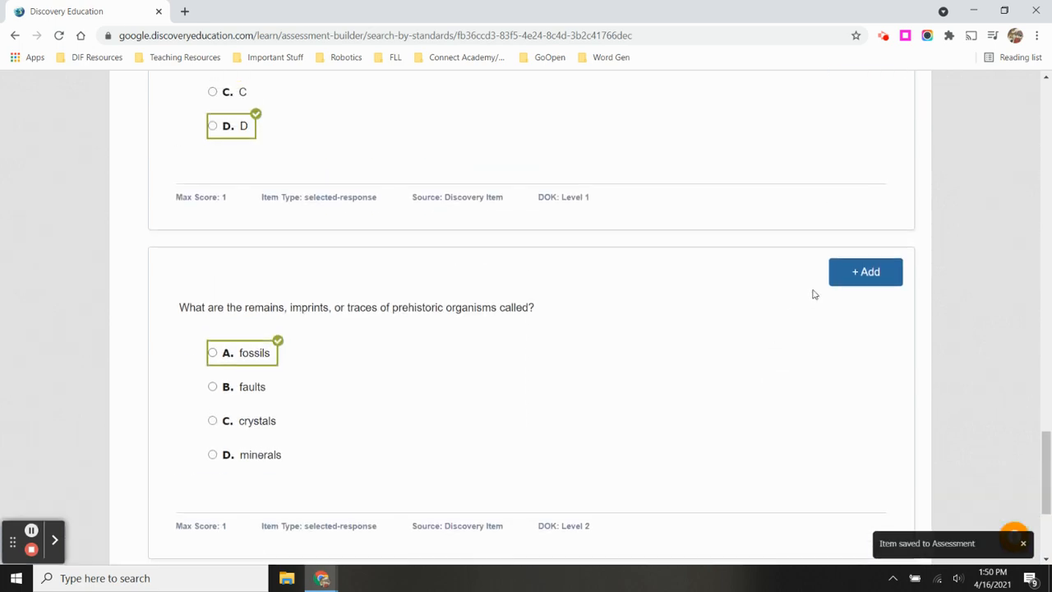
{"action": "left_click", "coordinate": [856, 281]}
Step: Open the list of items saved to the Fossils assessment
{"action": "scroll", "coordinate": [750, 336], "scroll_direction": "up", "scroll_amount": 3}
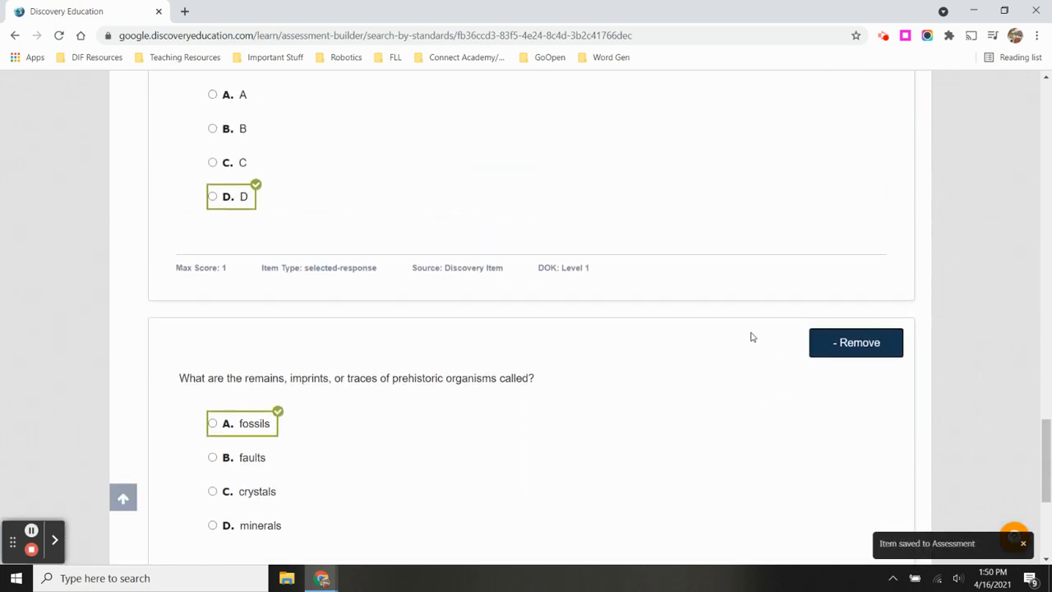
{"action": "scroll", "coordinate": [750, 336], "scroll_direction": "up", "scroll_amount": 15}
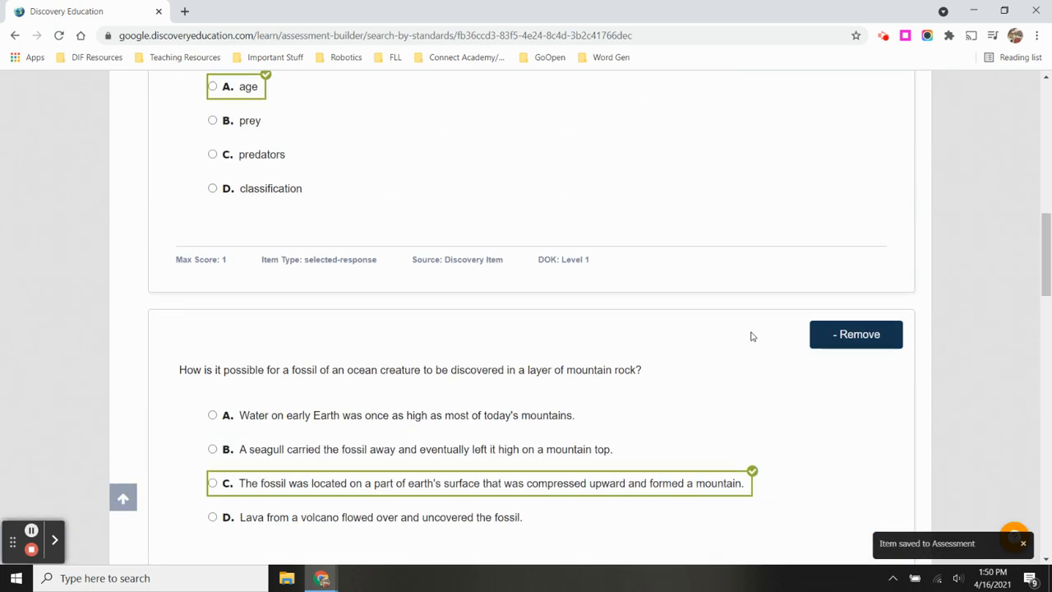
{"action": "scroll", "coordinate": [751, 336], "scroll_direction": "up", "scroll_amount": 5}
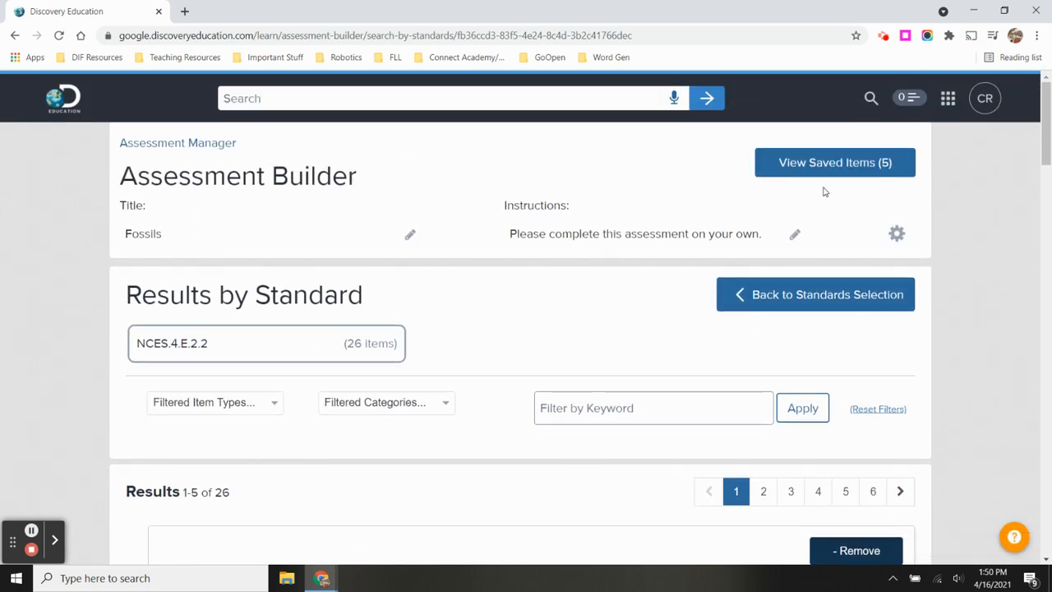
{"action": "left_click", "coordinate": [882, 166]}
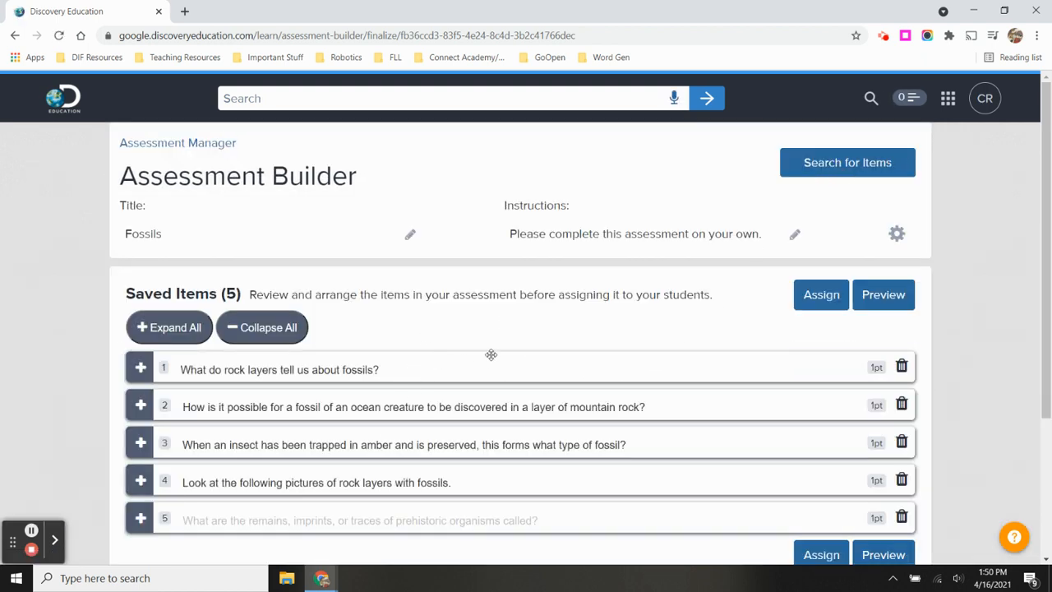
Step: Expand all saved items and review each question with its answer choices
{"action": "left_click", "coordinate": [180, 329]}
{"action": "scroll", "coordinate": [209, 407], "scroll_direction": "down", "scroll_amount": 10}
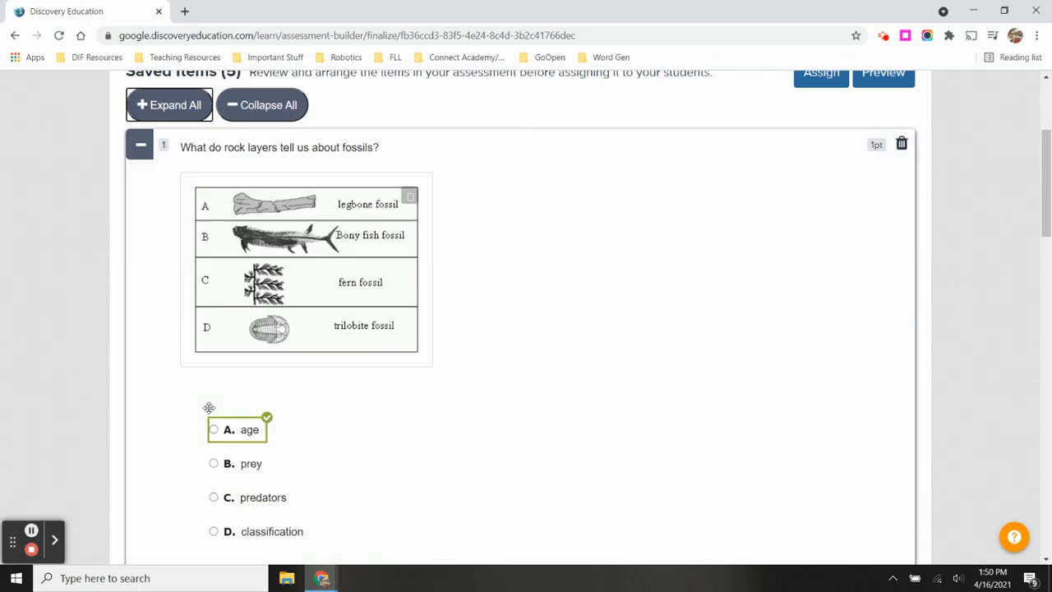
{"action": "scroll", "coordinate": [209, 406], "scroll_direction": "down", "scroll_amount": 10}
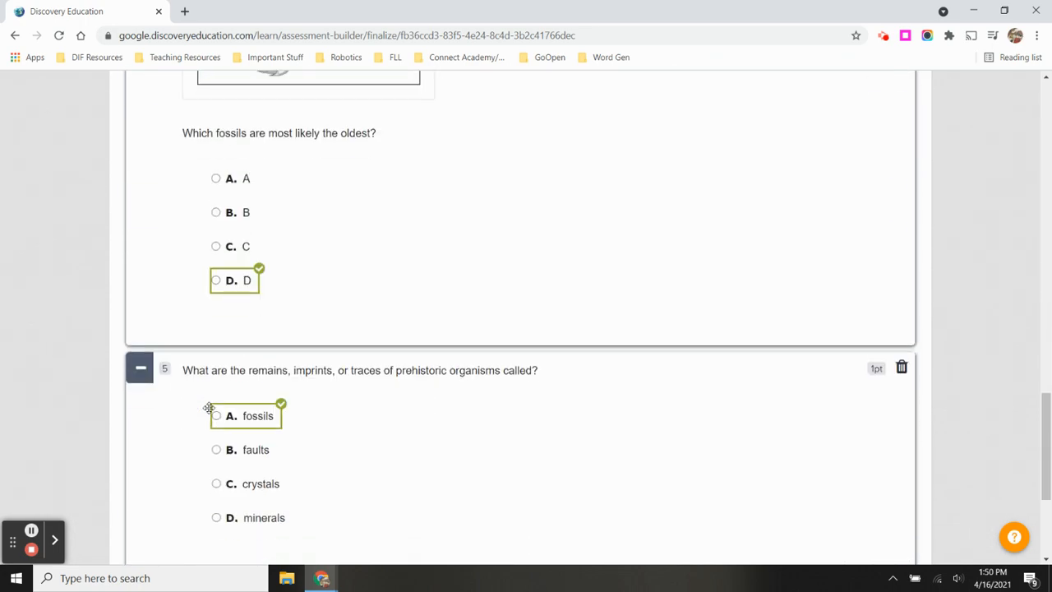
Step: Start assigning the assessment with assign date 04/16/2021 and due date 04/23/2021
{"action": "scroll", "coordinate": [209, 406], "scroll_direction": "up", "scroll_amount": 3}
{"action": "scroll", "coordinate": [209, 412], "scroll_direction": "up", "scroll_amount": 12}
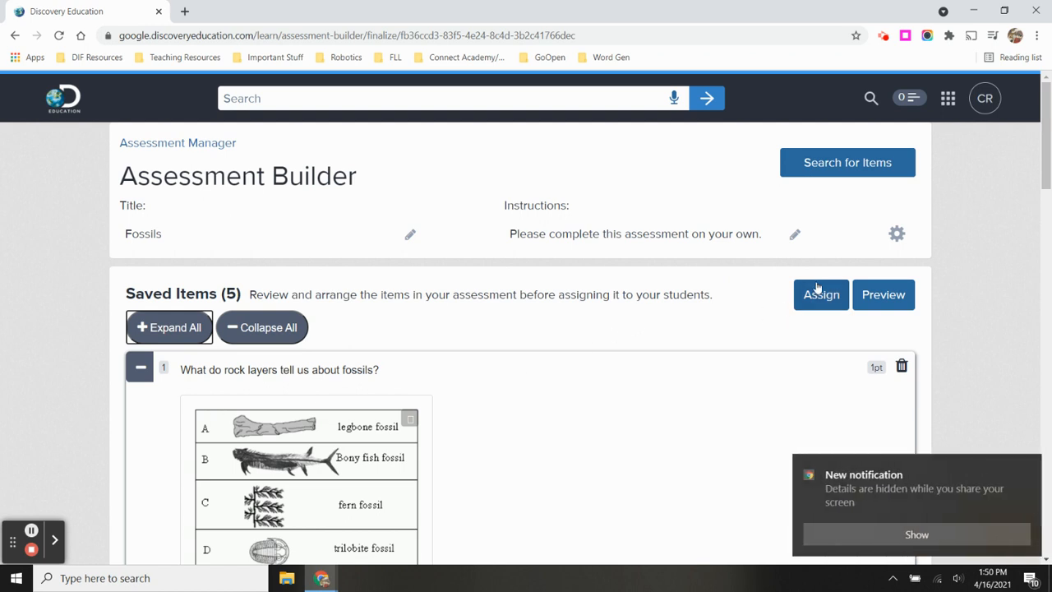
{"action": "left_click", "coordinate": [823, 294]}
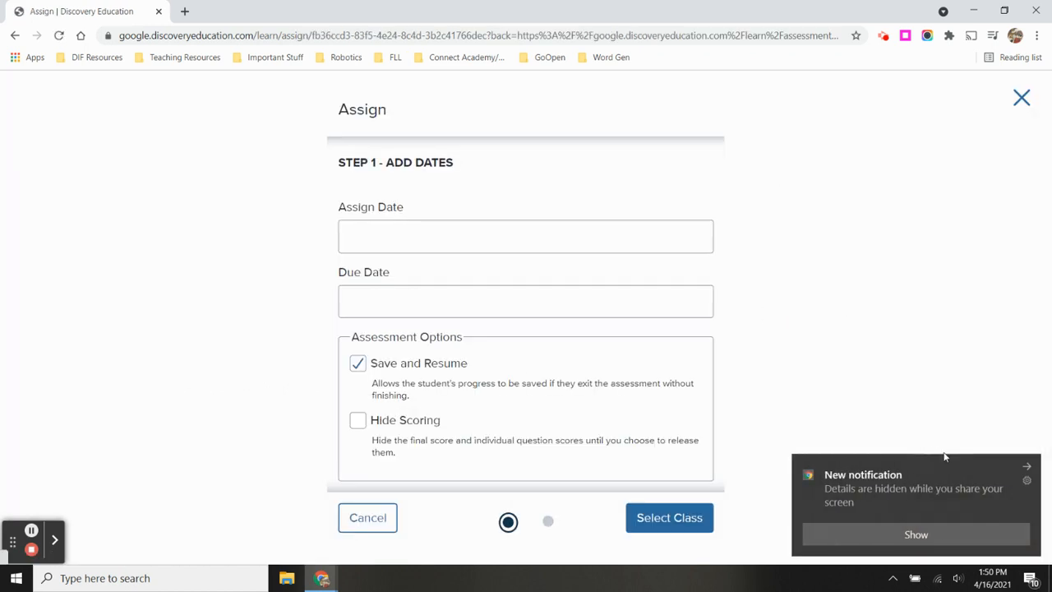
{"action": "left_click", "coordinate": [407, 235]}
{"action": "left_click", "coordinate": [501, 358]}
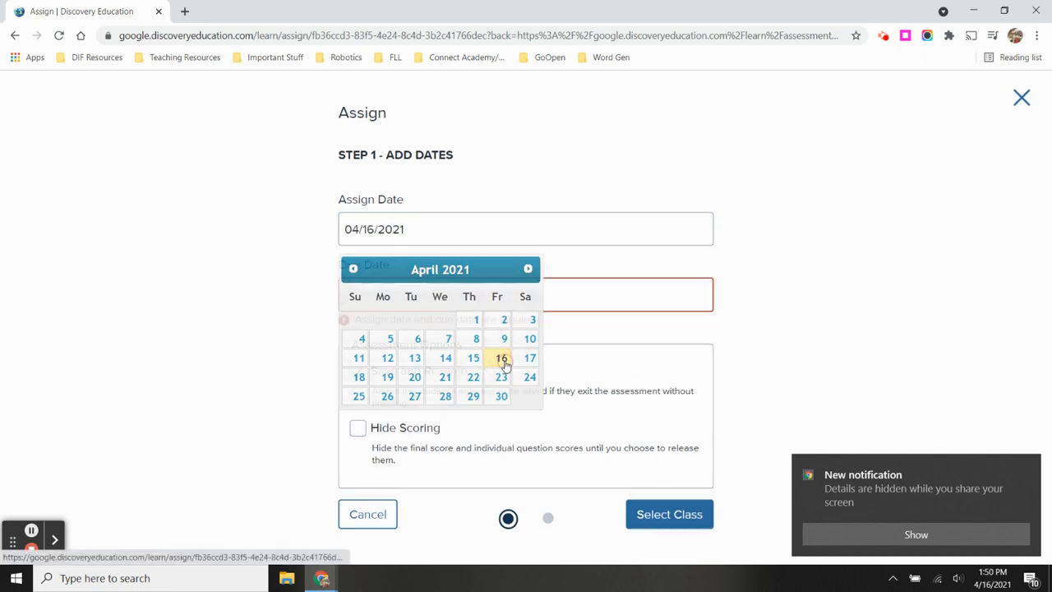
{"action": "left_click", "coordinate": [412, 295]}
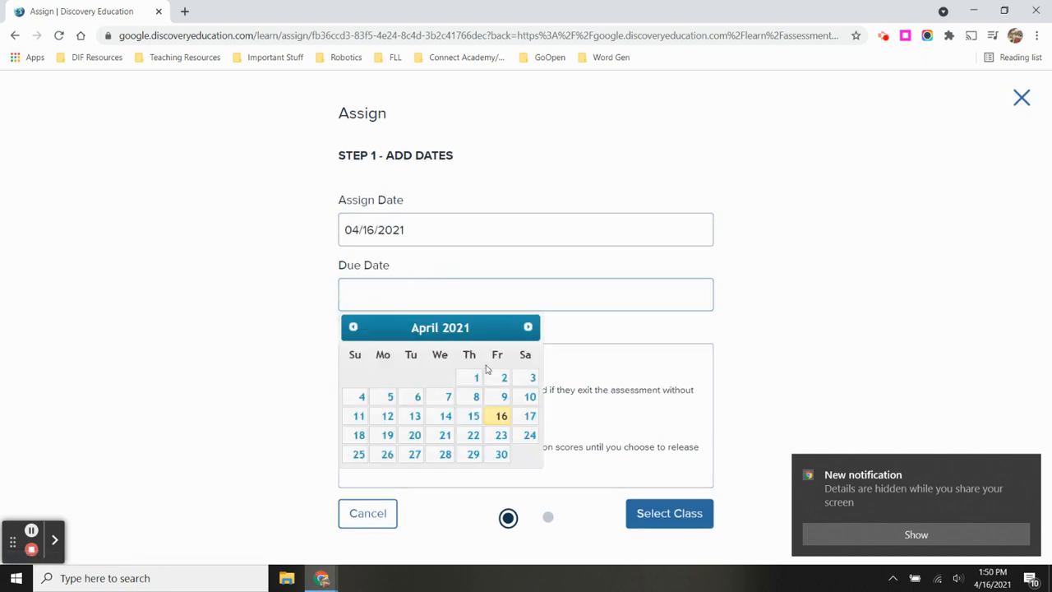
{"action": "left_click", "coordinate": [498, 435]}
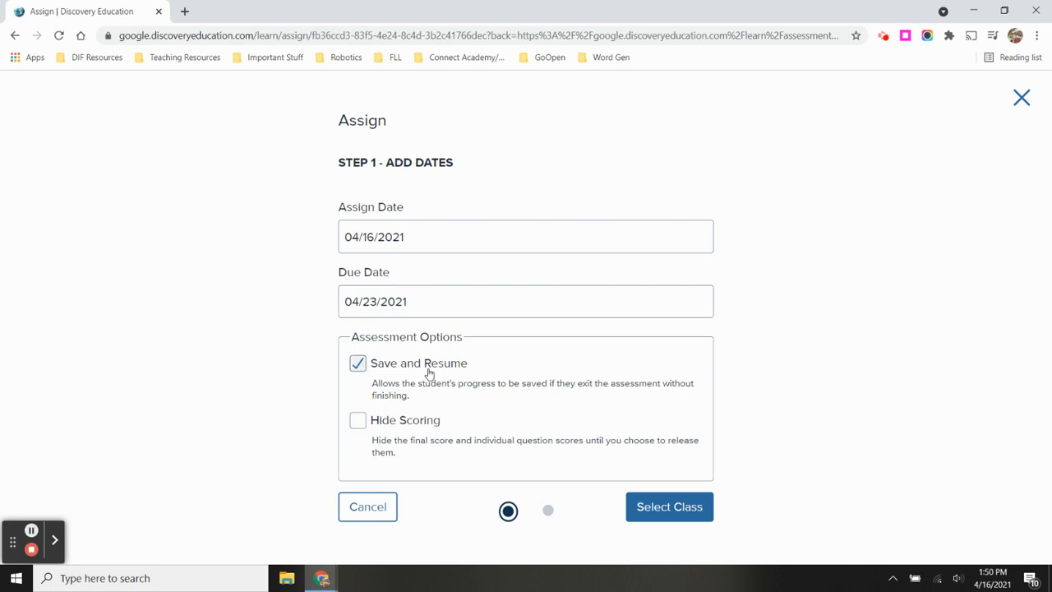
Step: Try the Hide Scoring assessment option and switch it back off
{"action": "left_click", "coordinate": [357, 422]}
{"action": "left_click", "coordinate": [422, 422]}
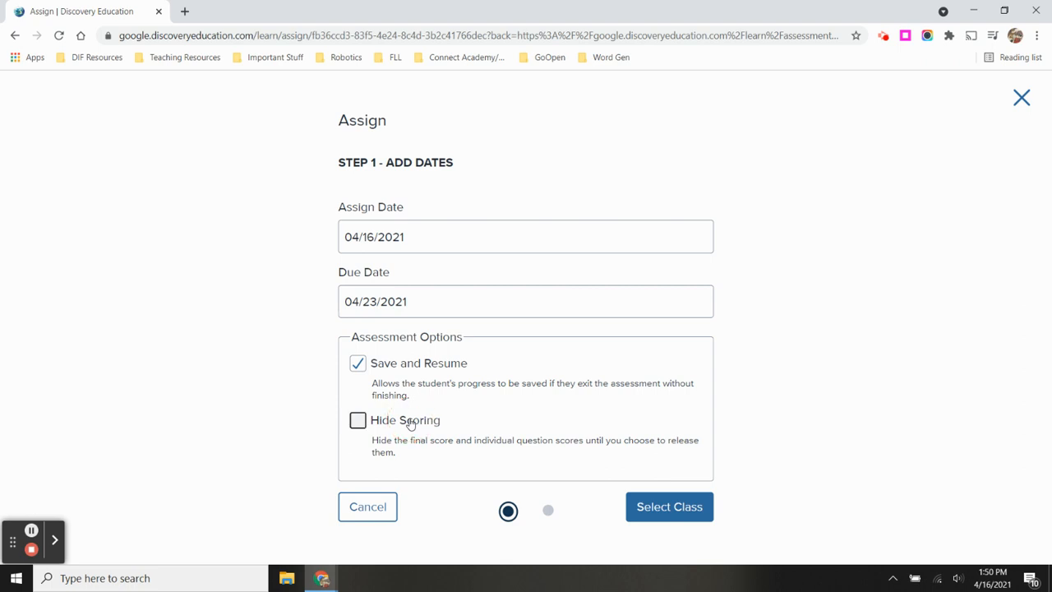
Step: Assign the Fossils assessment to the Test 2021 class and close the confirmation
{"action": "left_click", "coordinate": [689, 507]}
{"action": "left_click", "coordinate": [360, 368]}
{"action": "left_click", "coordinate": [684, 450]}
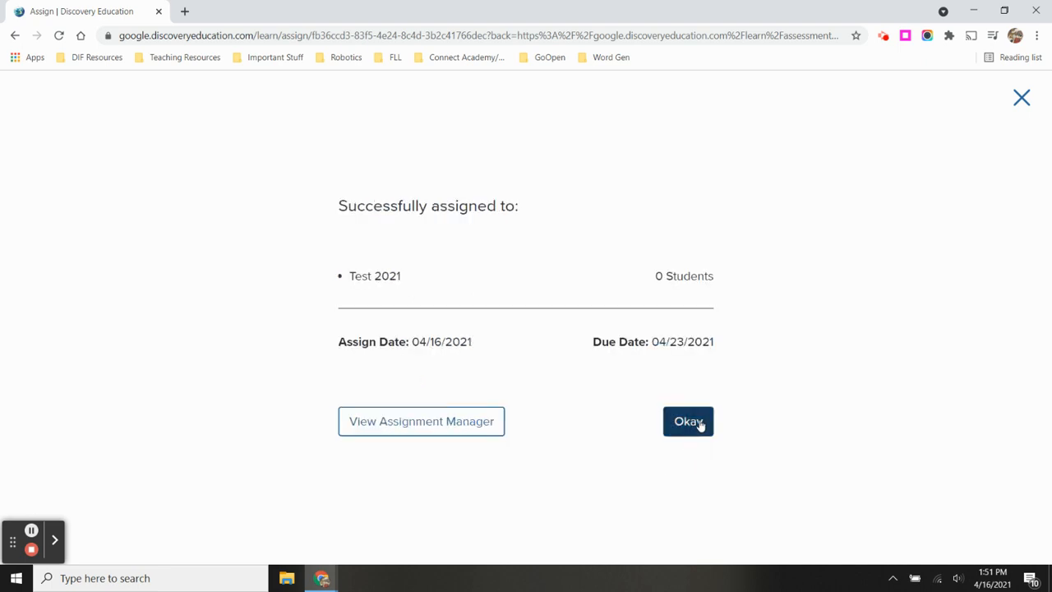
{"action": "left_click", "coordinate": [698, 422]}
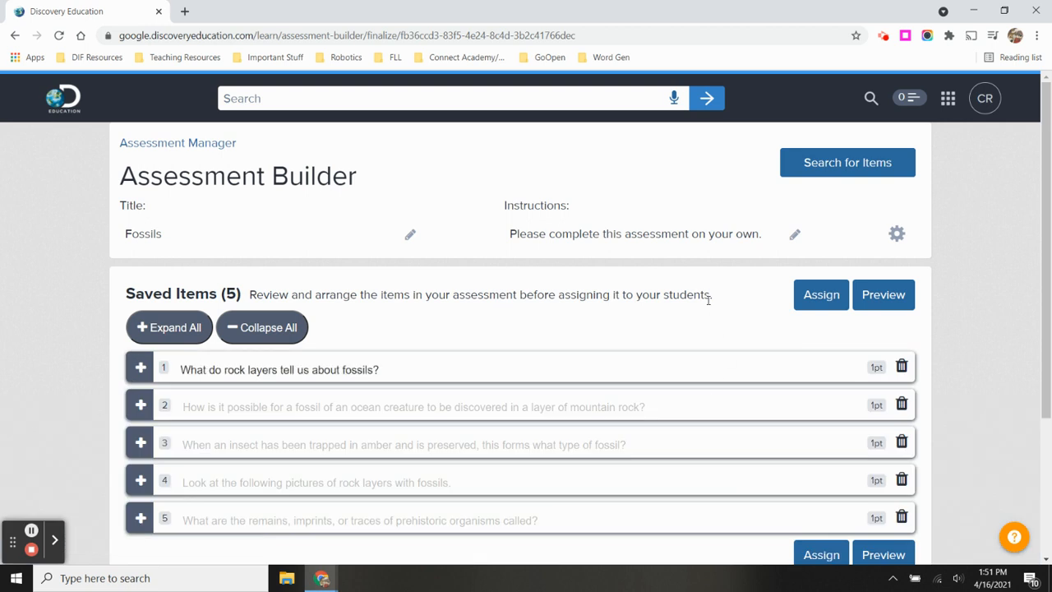
Step: Go to the Classrooms assignments list from the homepage and open the Fossils assignment
{"action": "left_click", "coordinate": [64, 108]}
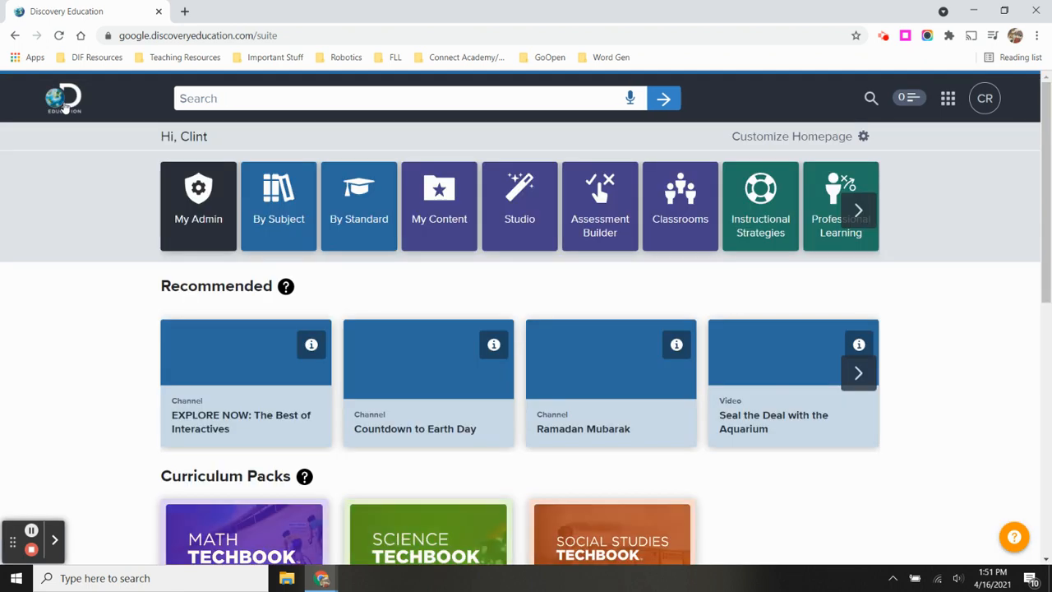
{"action": "left_click", "coordinate": [702, 225]}
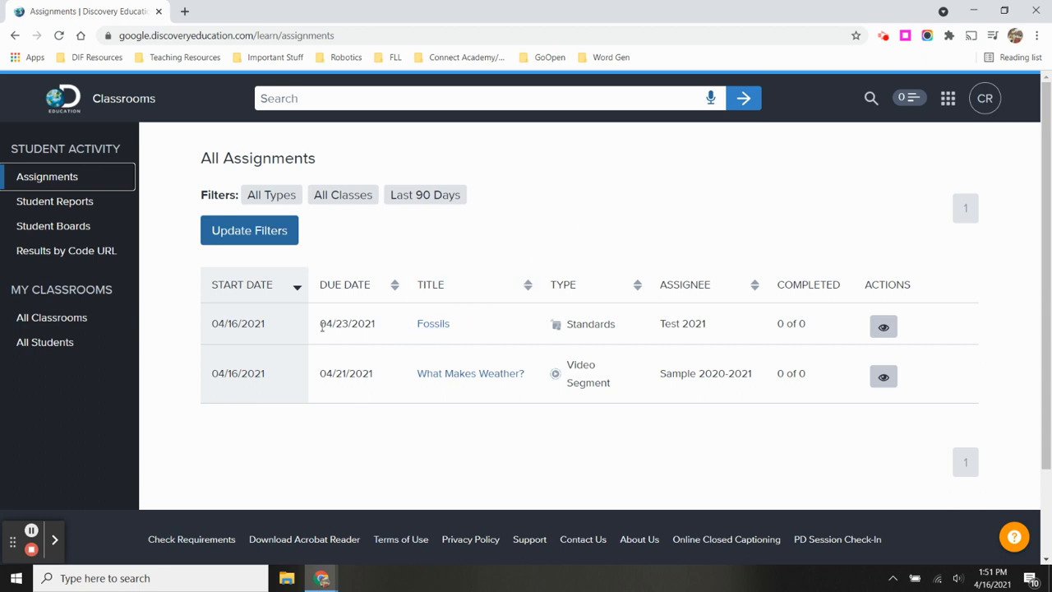
{"action": "left_click", "coordinate": [442, 326]}
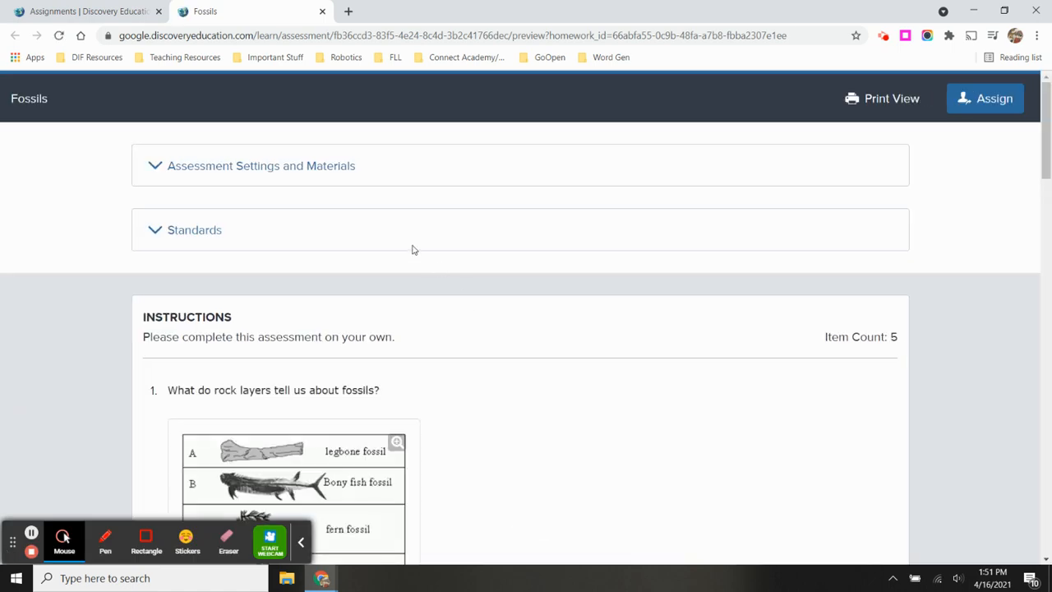
Step: Review the Fossils questions with their correct answers and standards, and return to the list of all assignments
{"action": "scroll", "coordinate": [134, 303], "scroll_direction": "down", "scroll_amount": 8}
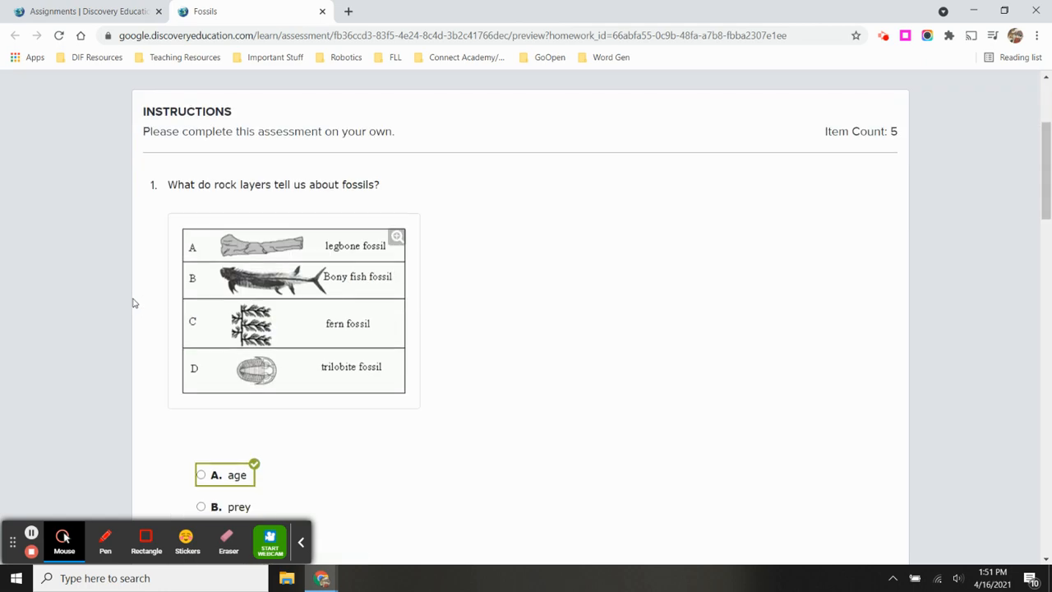
{"action": "scroll", "coordinate": [134, 303], "scroll_direction": "down", "scroll_amount": 15}
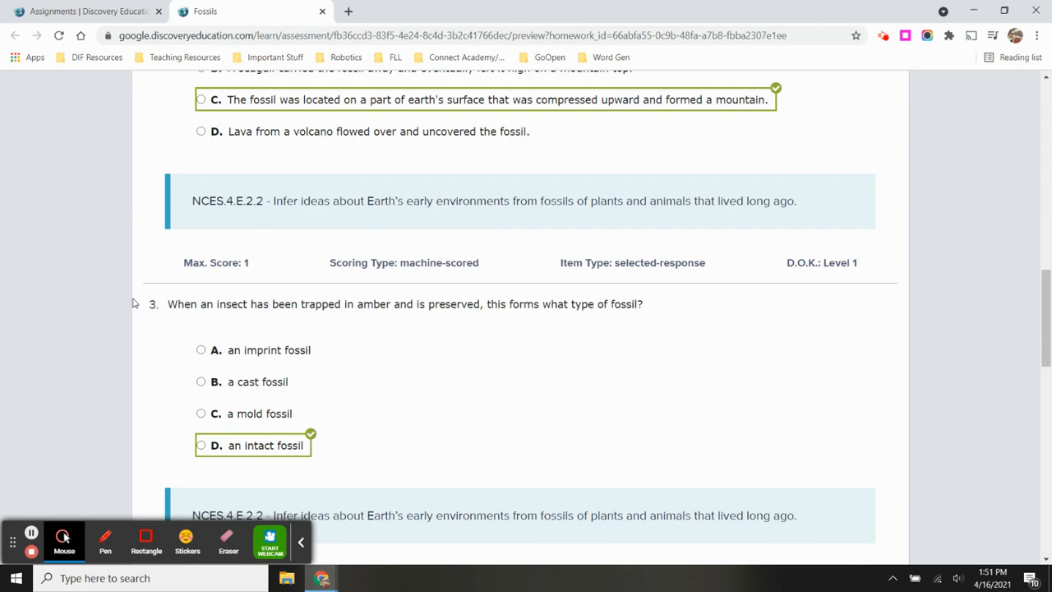
{"action": "scroll", "coordinate": [134, 303], "scroll_direction": "up", "scroll_amount": 20}
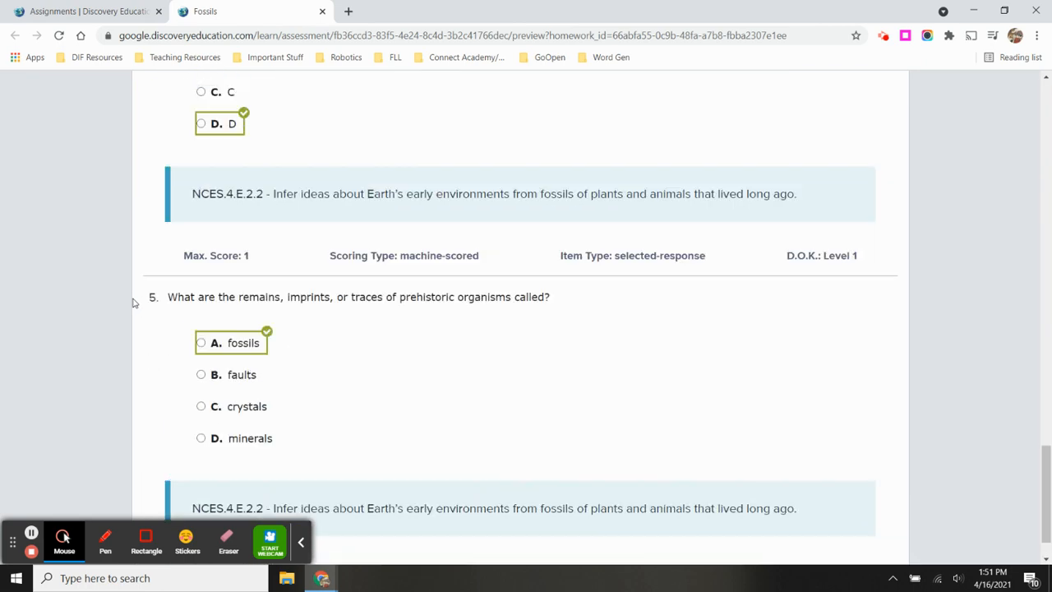
{"action": "scroll", "coordinate": [134, 303], "scroll_direction": "up", "scroll_amount": 2}
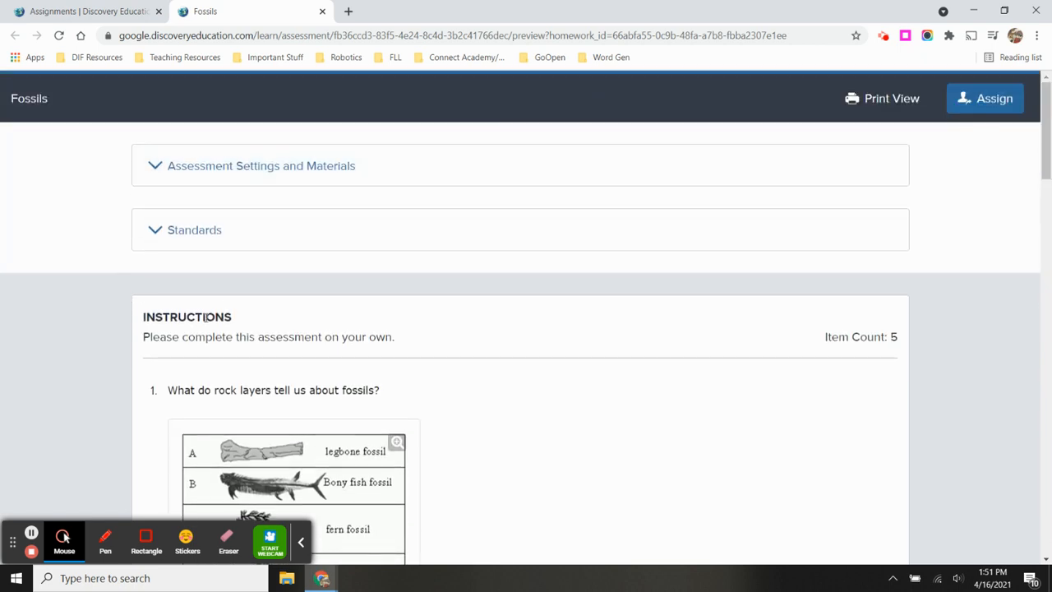
{"action": "scroll", "coordinate": [231, 315], "scroll_direction": "down", "scroll_amount": 7}
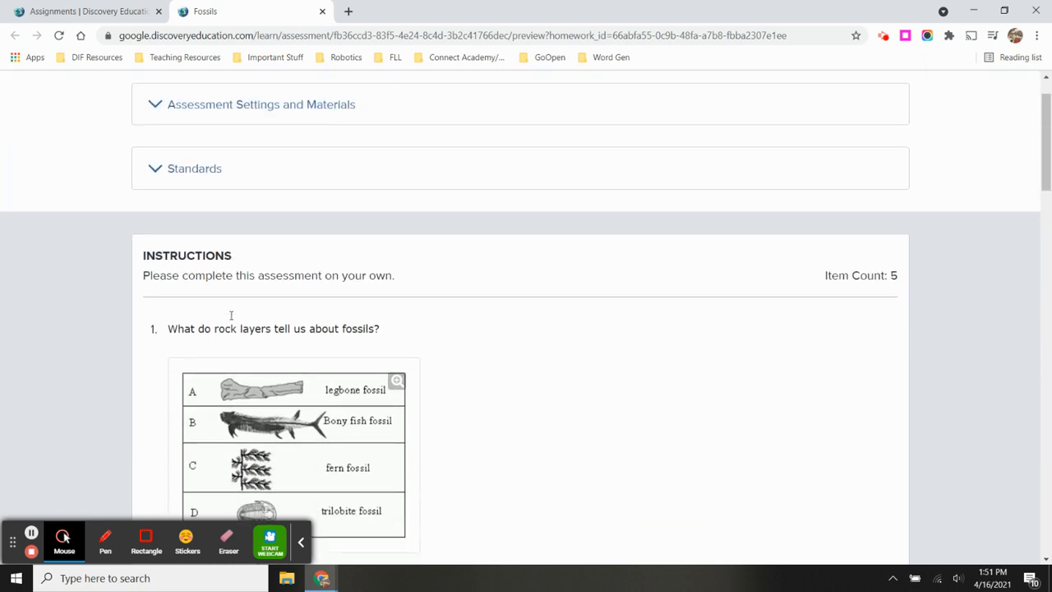
{"action": "scroll", "coordinate": [232, 321], "scroll_direction": "down", "scroll_amount": 5}
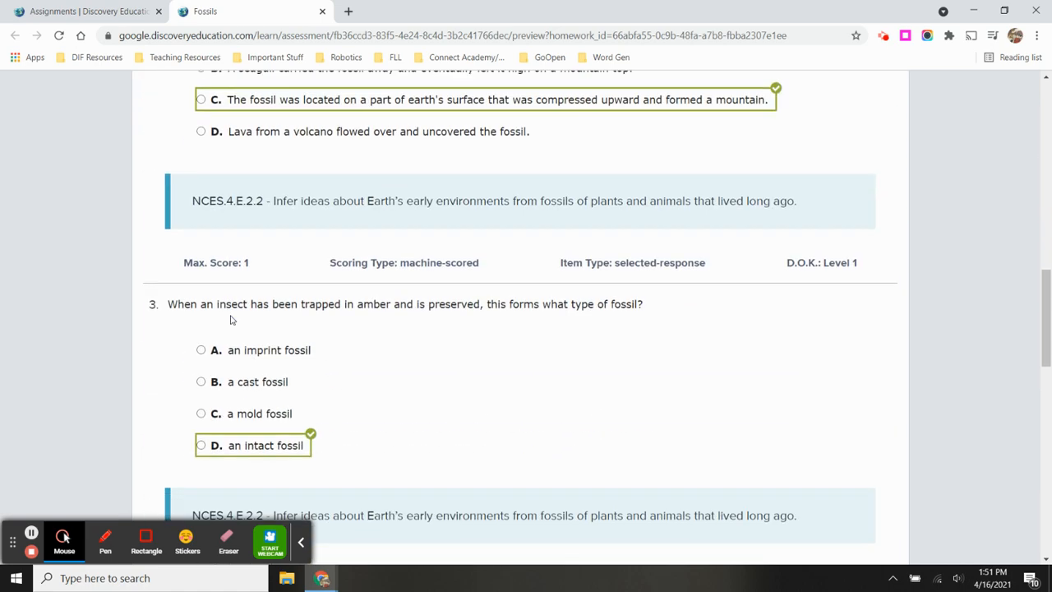
{"action": "scroll", "coordinate": [232, 315], "scroll_direction": "up", "scroll_amount": 11}
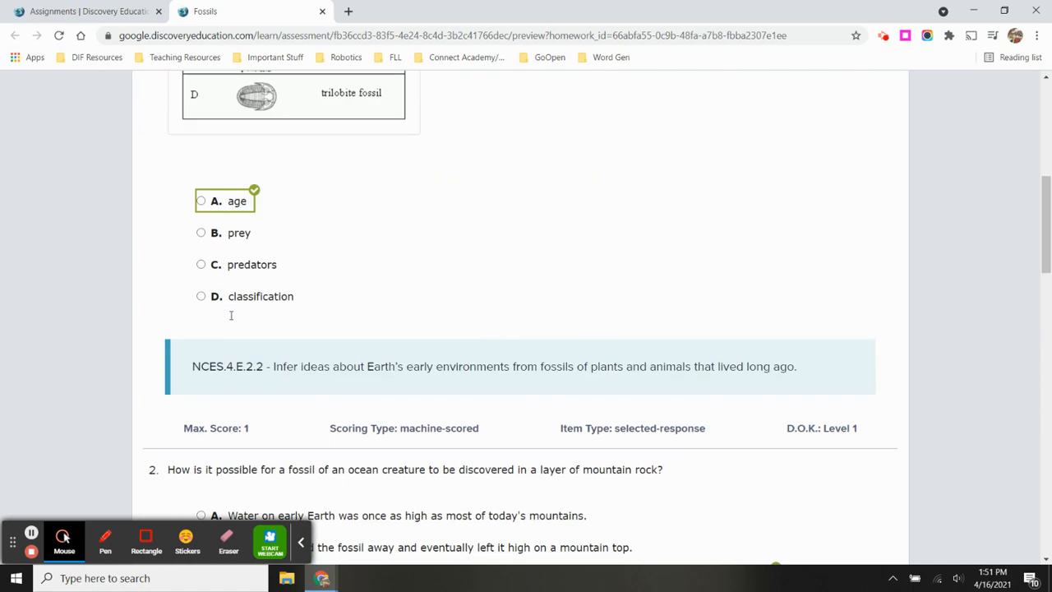
{"action": "left_click", "coordinate": [103, 12]}
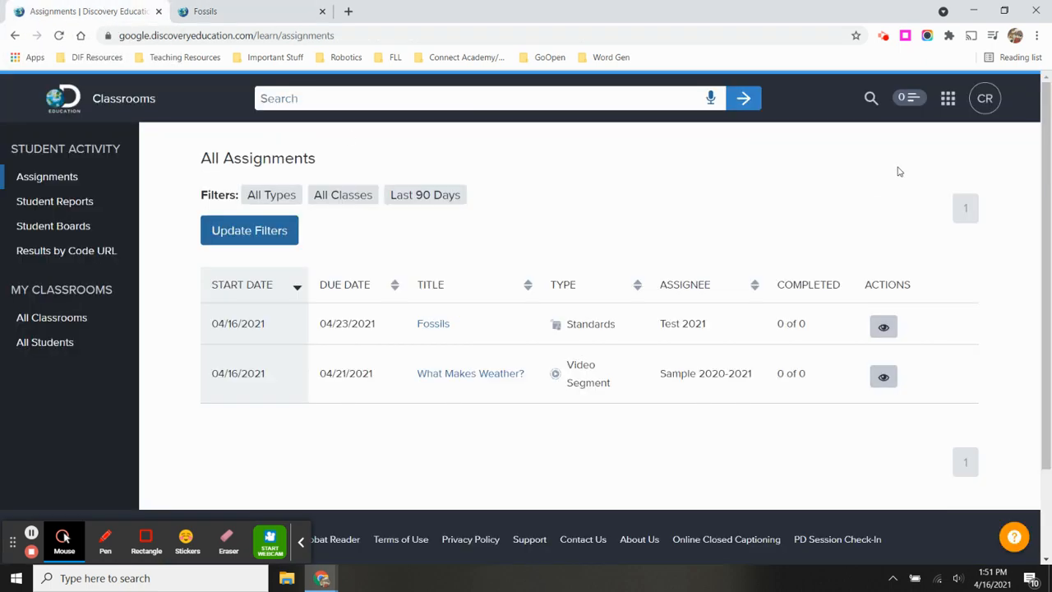